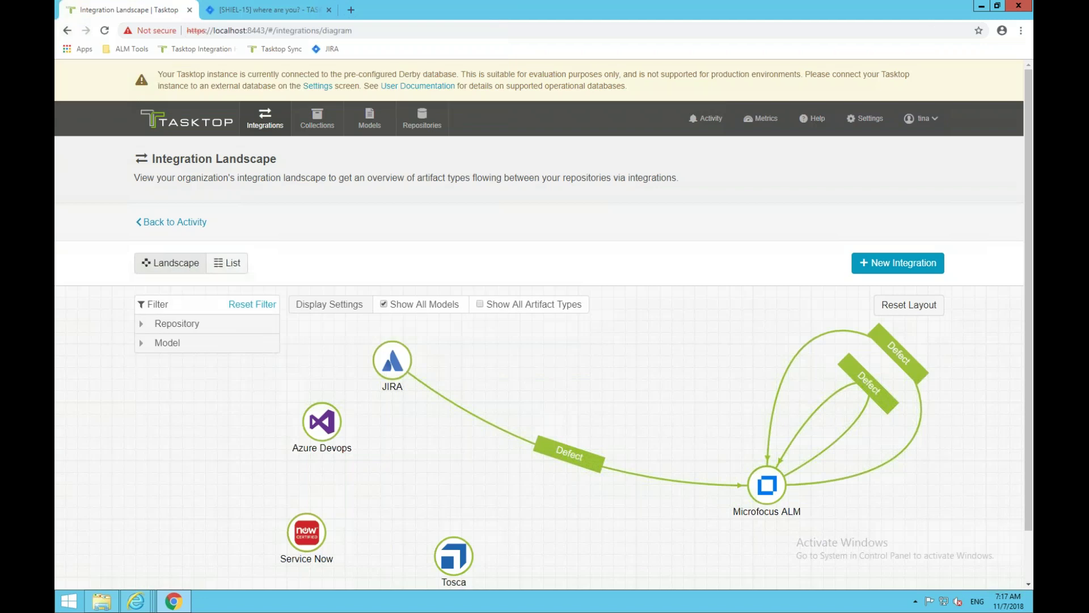
Show all artifact types on the integration landscape and switch to the HP Application Lifecycle Management window with the Defect_DB project.
click(479, 304)
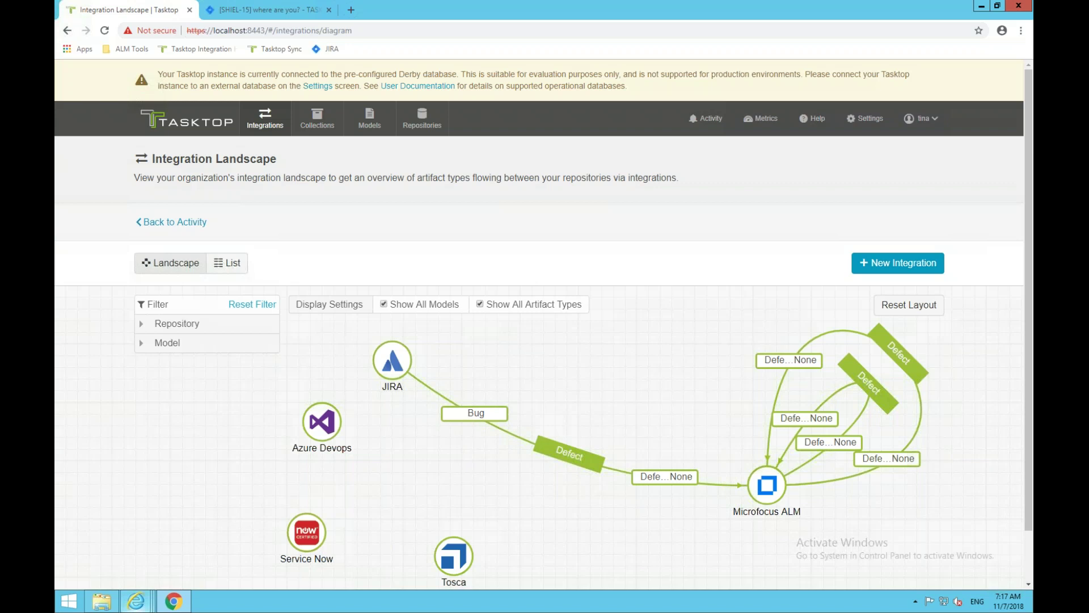
mouse_move(136, 600)
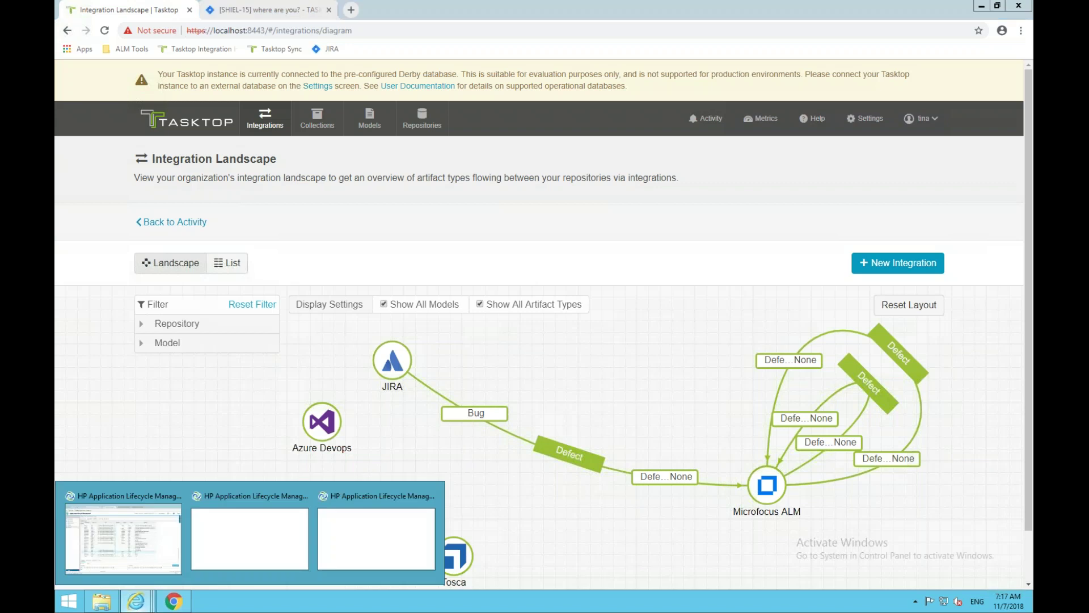
click(123, 536)
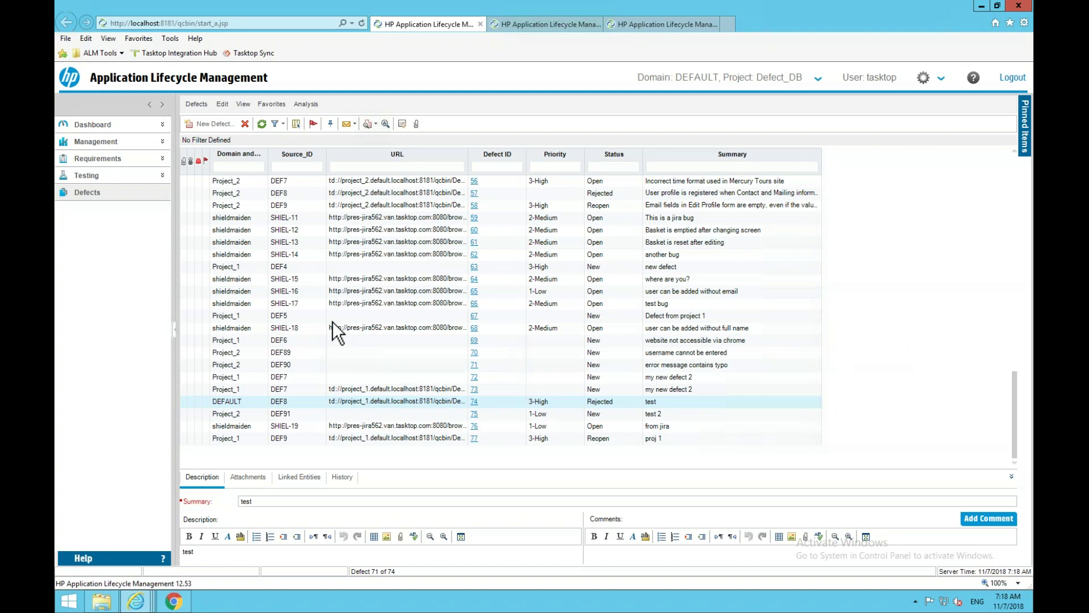
Start a new defect in Project_1 with the summary "Defect from Pr 1" and severity 3-High.
click(533, 24)
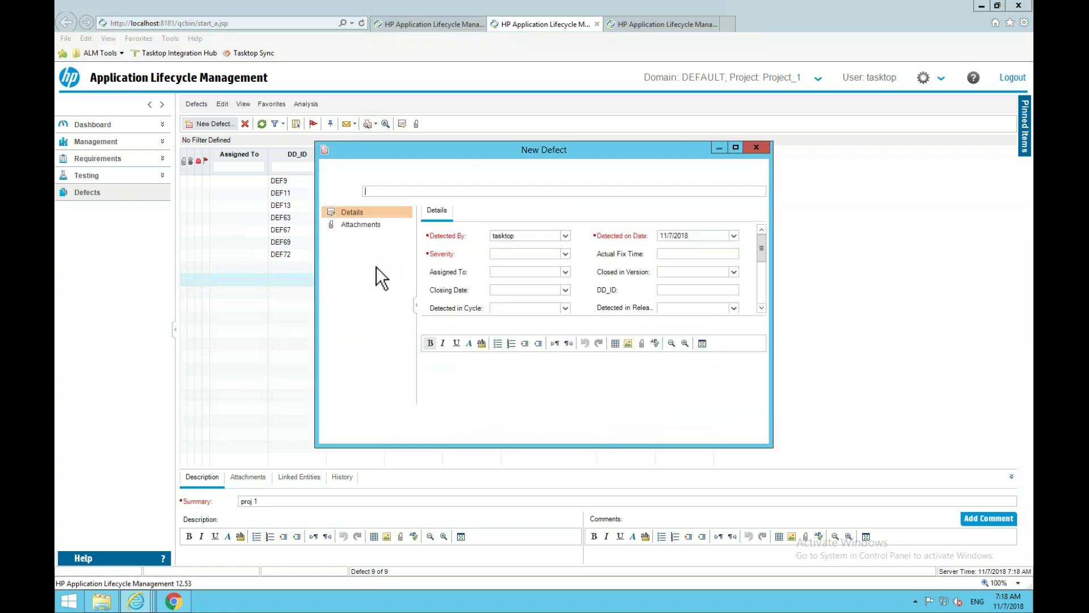
text(Defect from Pr)
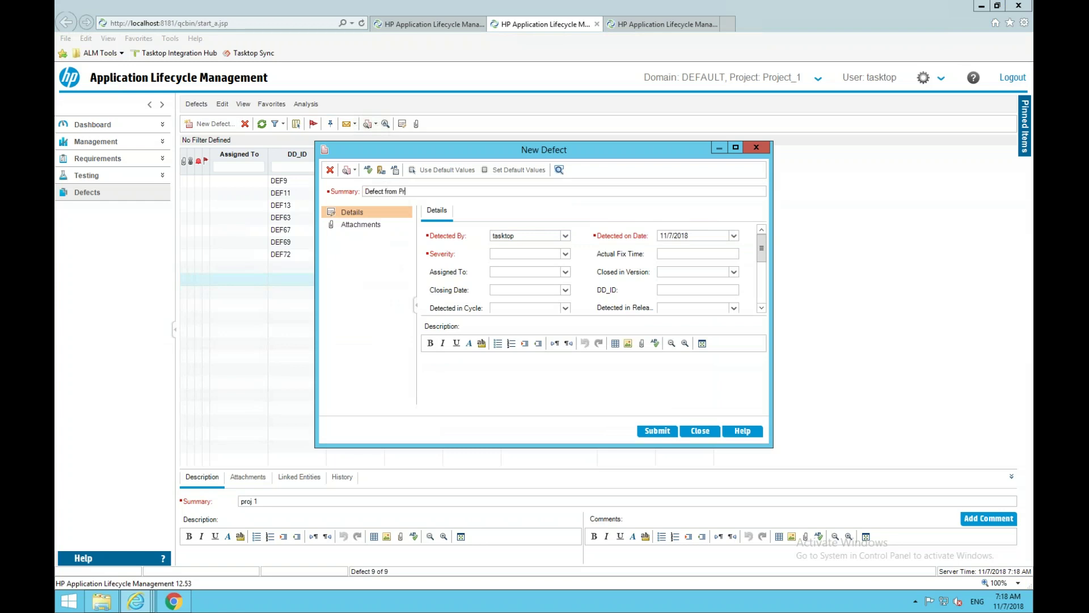
text( 1)
click(566, 254)
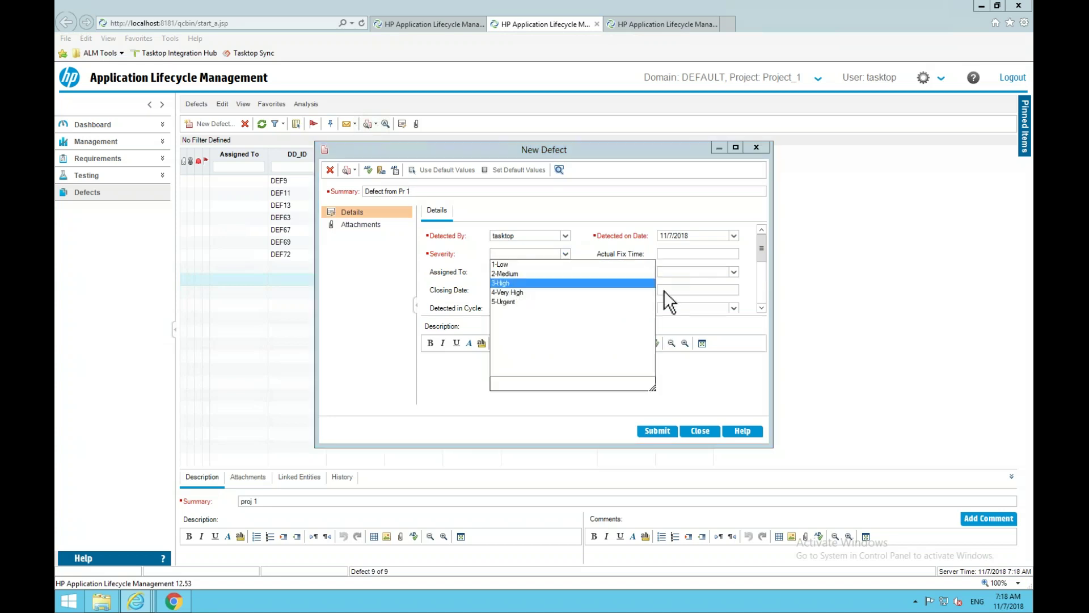
click(508, 282)
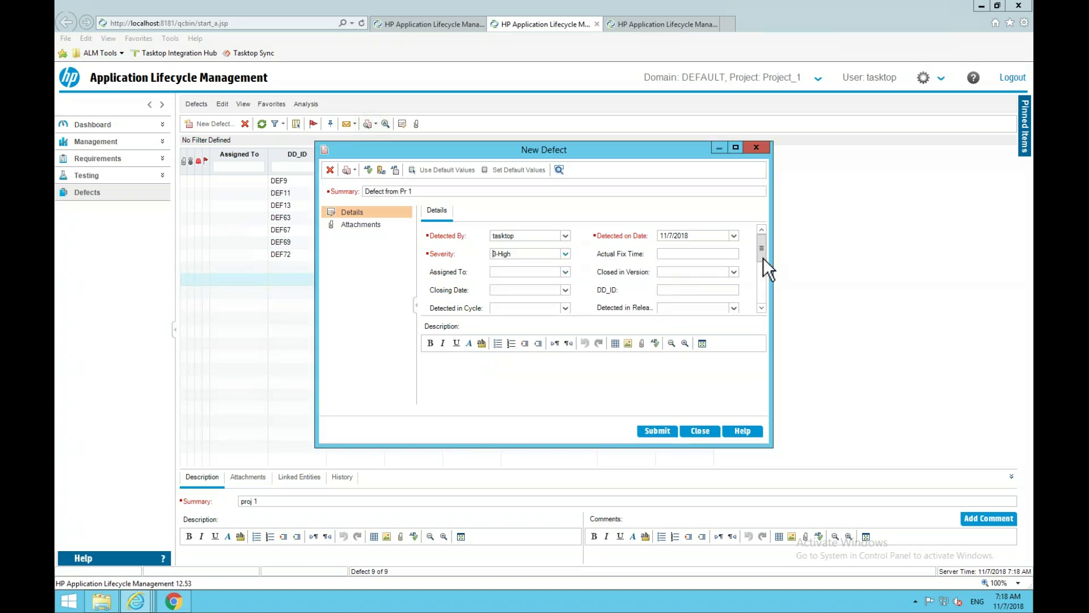
Set the new defect's priority to 3-High and status to never reproduced, submit it and close the form.
click(761, 276)
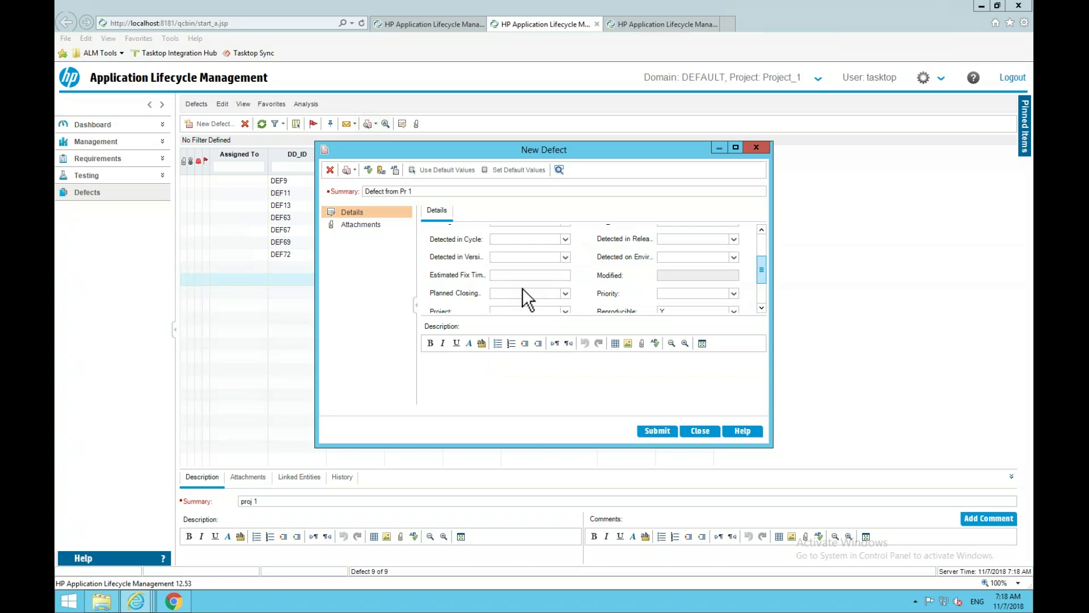
click(733, 294)
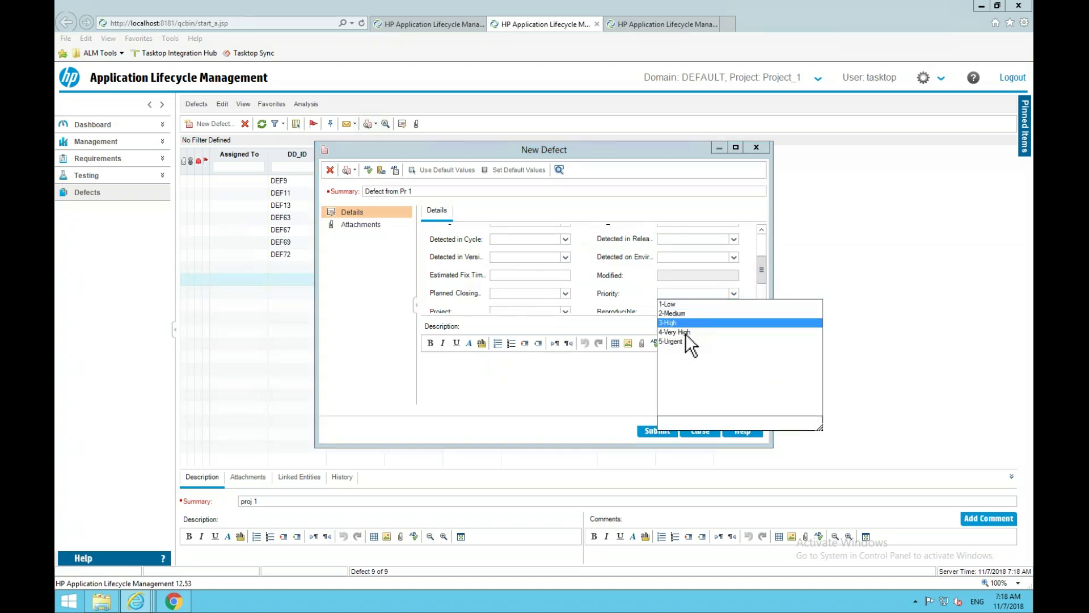
click(674, 324)
click(761, 298)
click(565, 268)
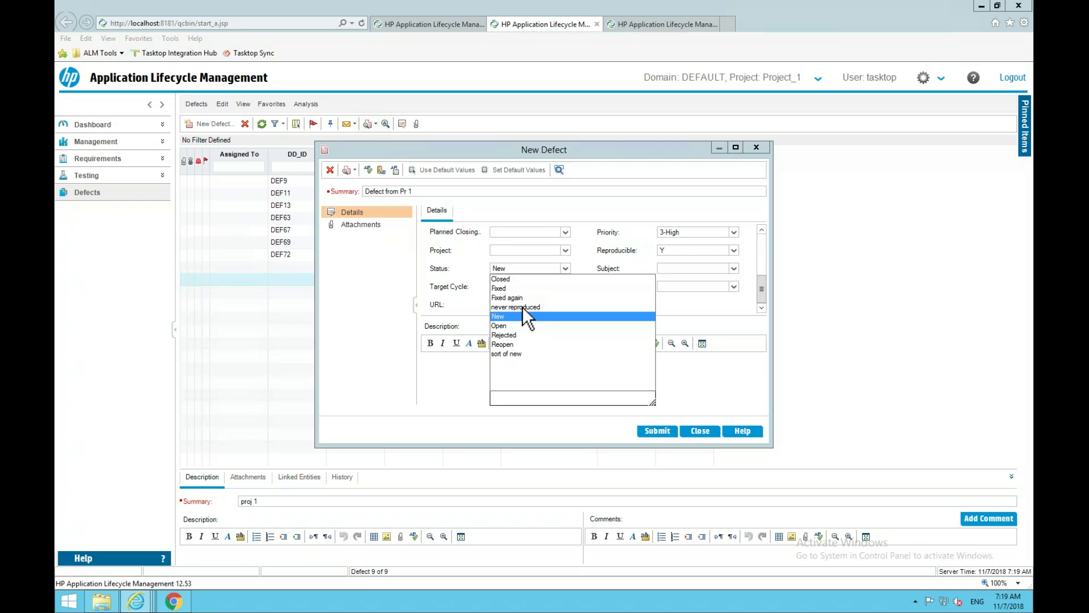
click(522, 306)
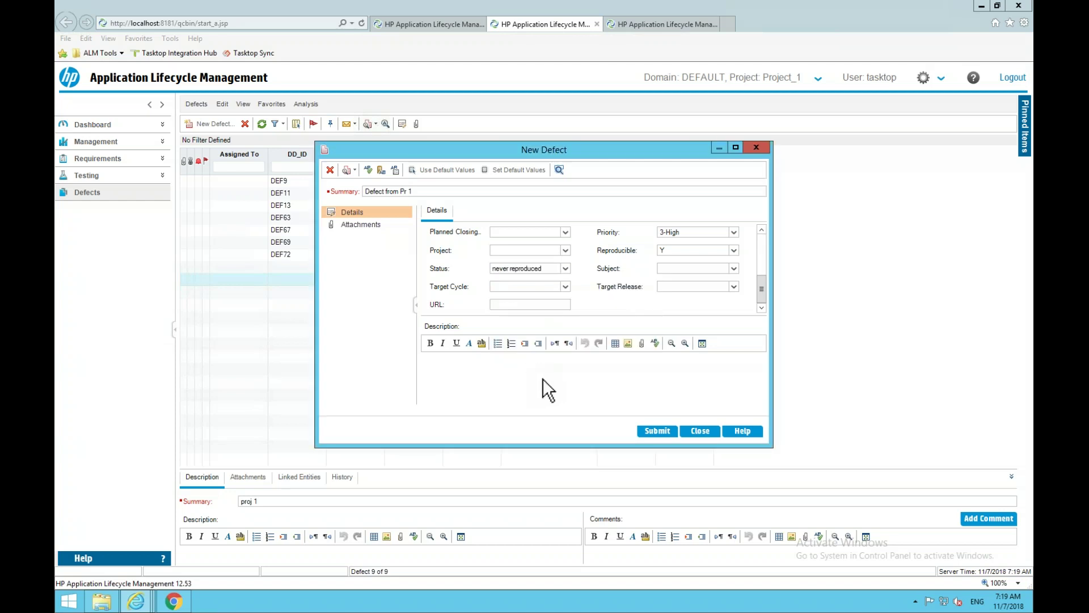
click(652, 431)
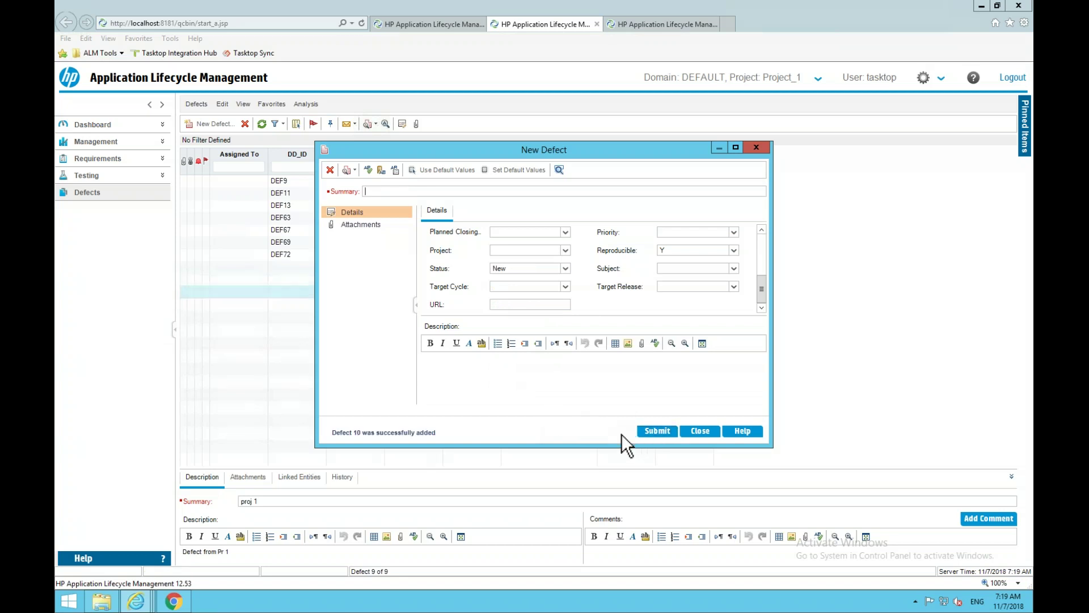
click(699, 430)
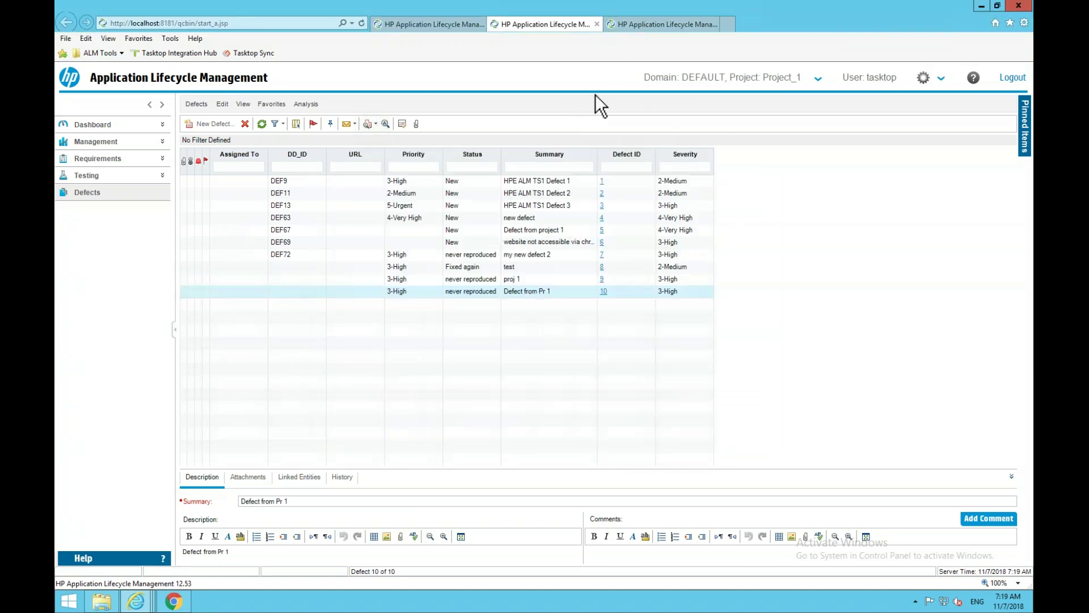
Start a new defect in project_2 with the summary "DDefect from pr2", category Security Issue and severity 2-Medium.
click(654, 25)
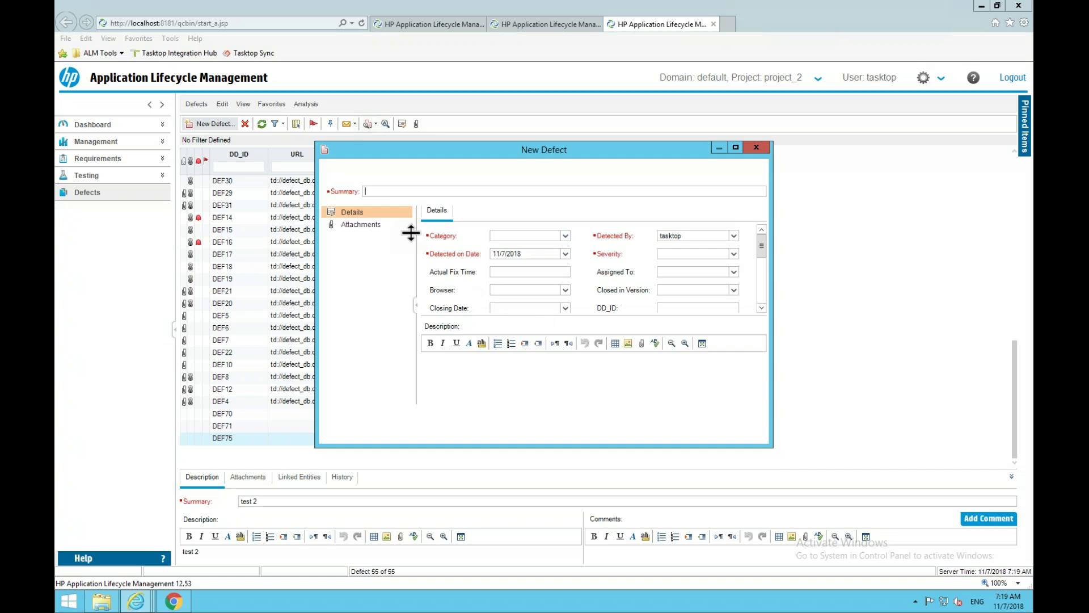
text(DDefect)
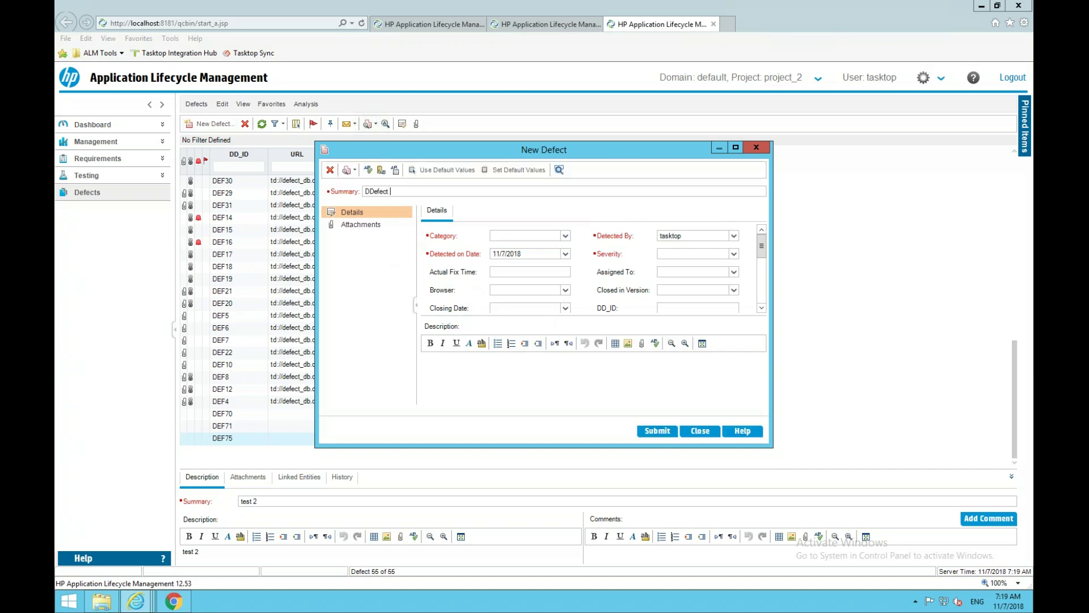
text( from pr2)
key(alt+Down)
click(520, 263)
key(alt+Down)
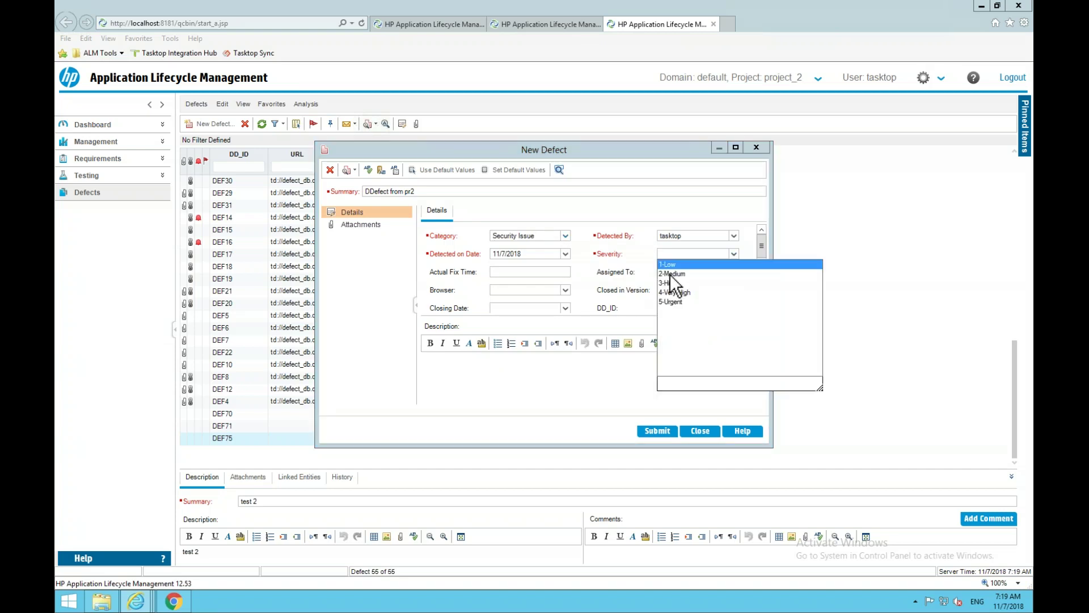
click(672, 274)
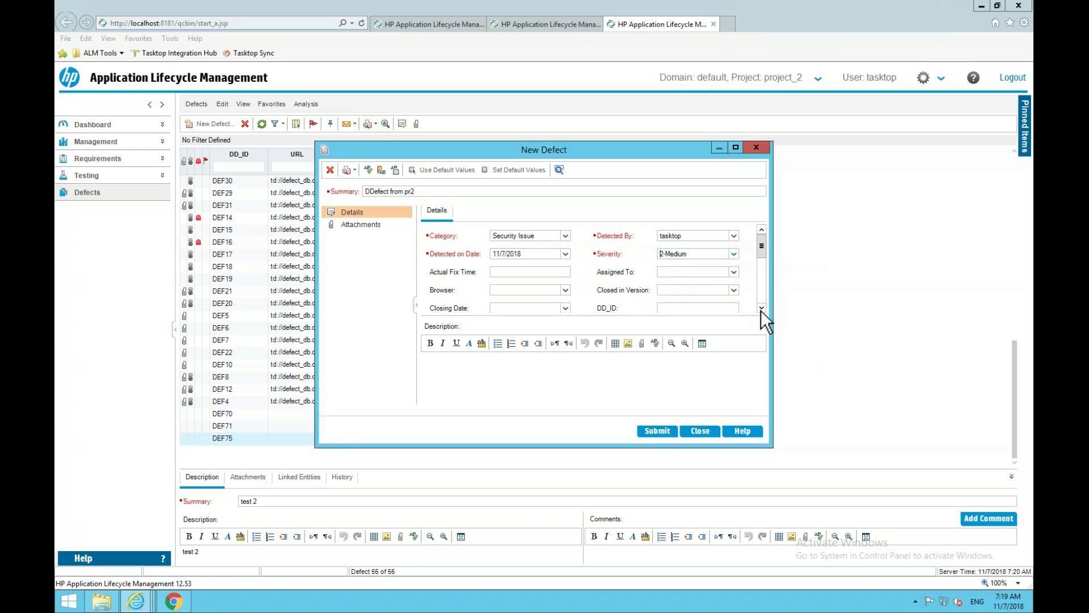
Set the project_2 defect's priority to "3 - not quite so urgent", submit it and close the form.
click(761, 308)
click(761, 308)
click(760, 308)
click(761, 308)
click(761, 308)
click(760, 308)
click(761, 308)
click(761, 308)
click(761, 308)
click(760, 309)
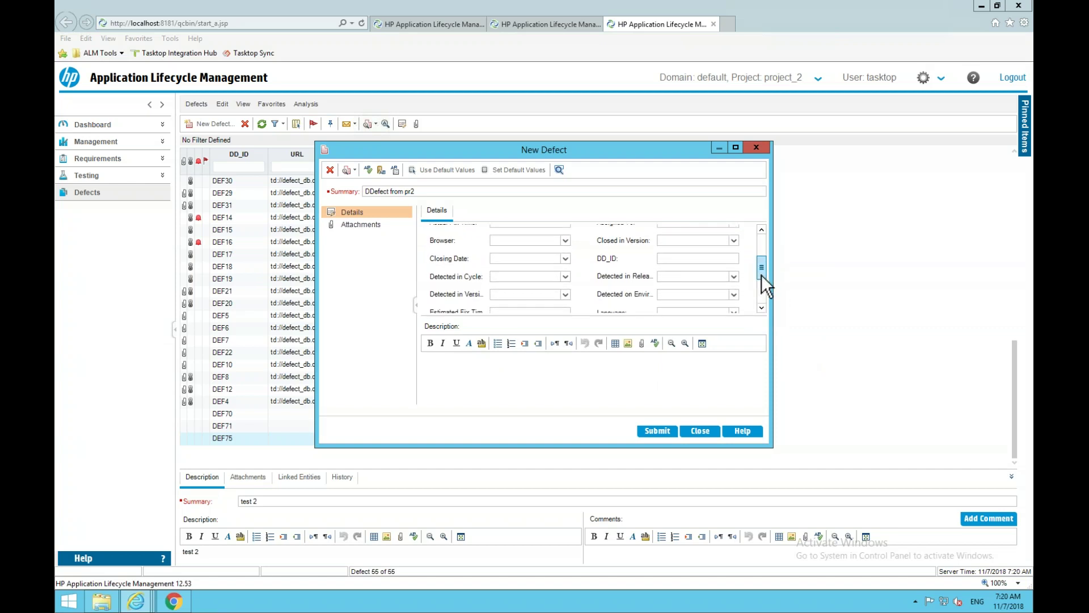
scroll(761, 274, down, 3)
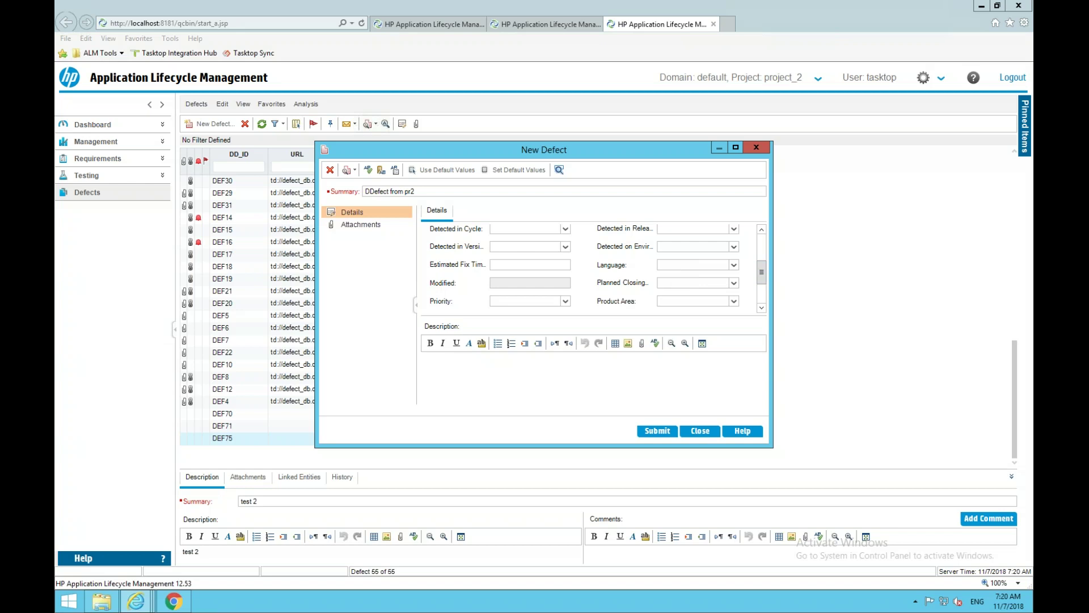
click(761, 307)
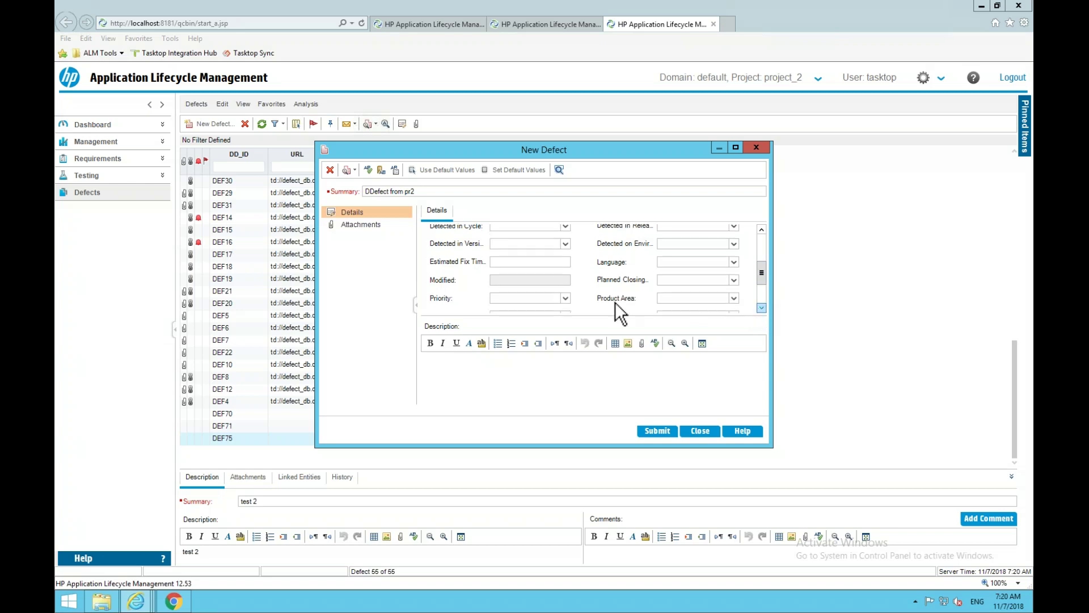
click(564, 299)
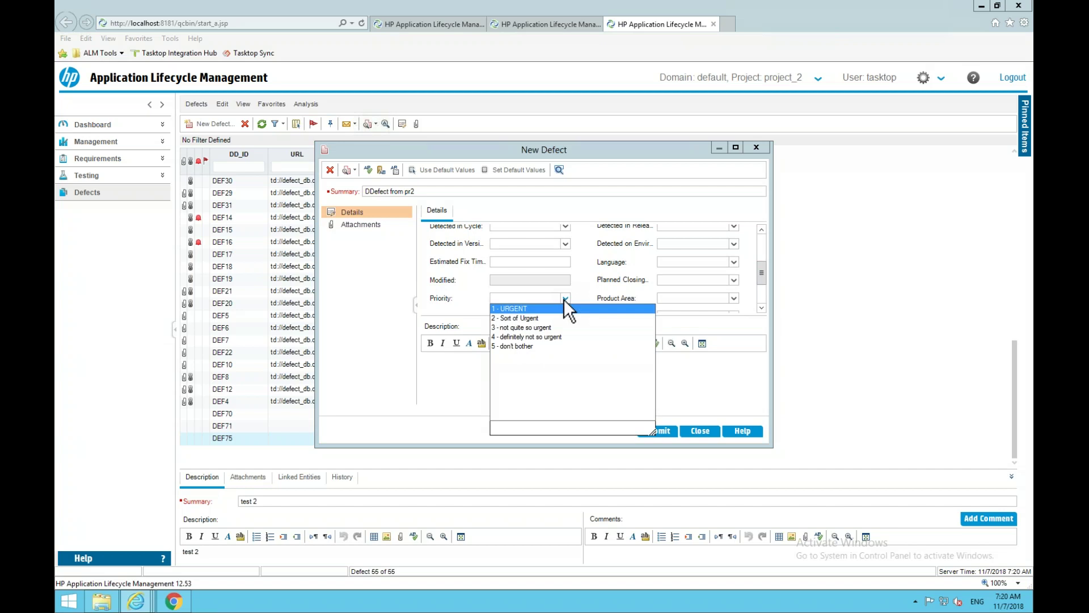
click(522, 327)
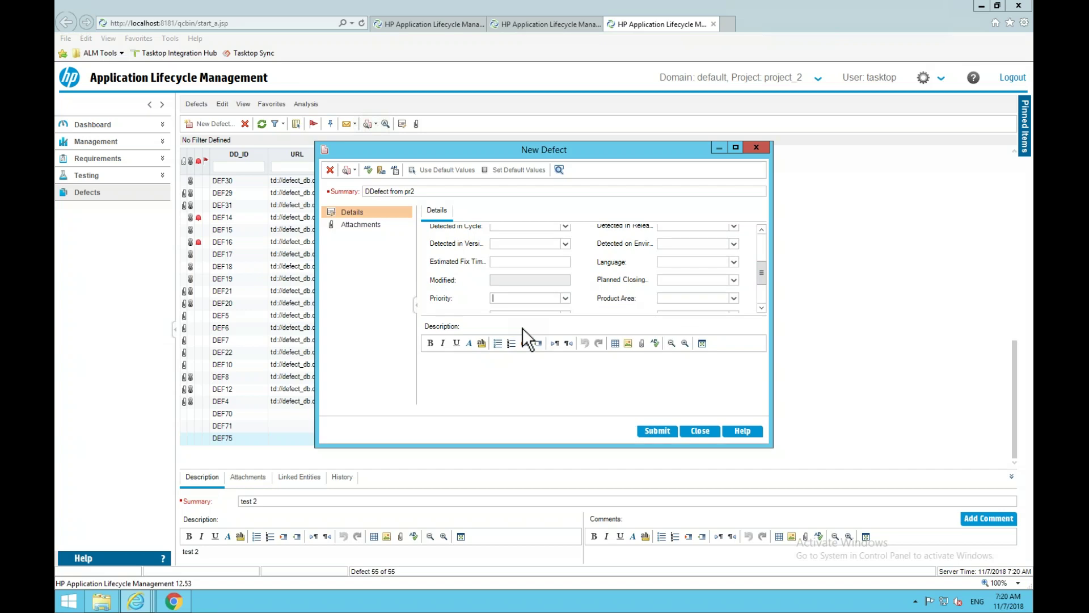
click(643, 431)
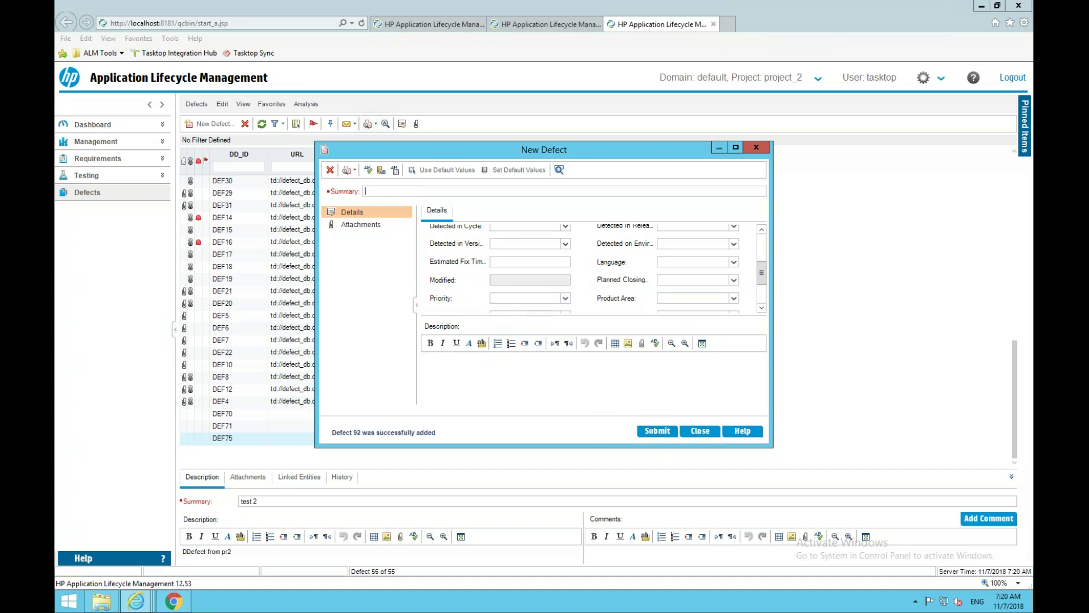
click(701, 432)
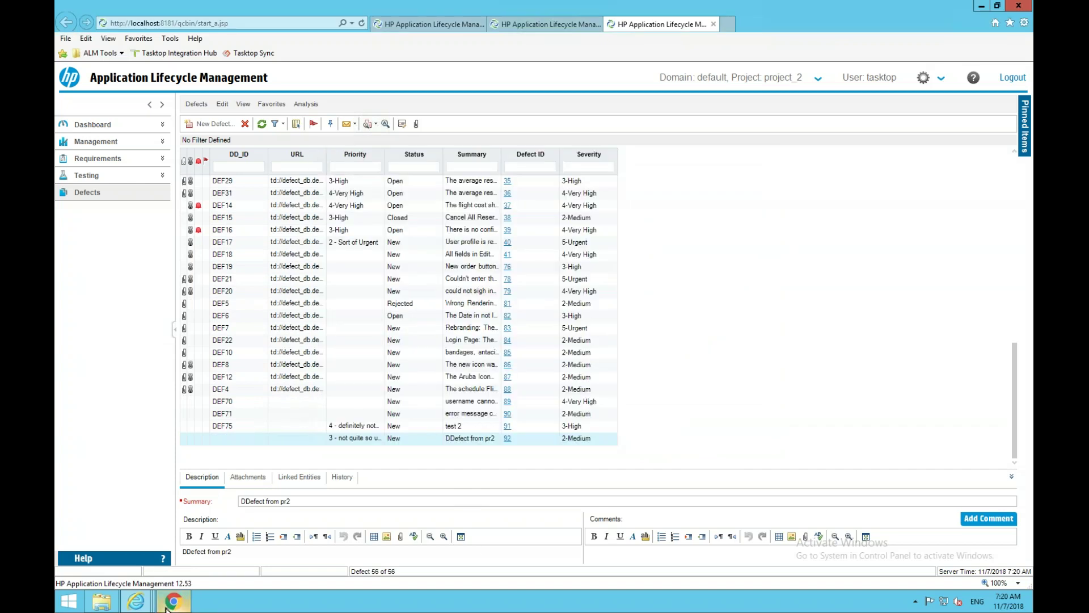
Switch to Jira in Chrome and start a new issue with the summary "bug from jira two".
click(181, 603)
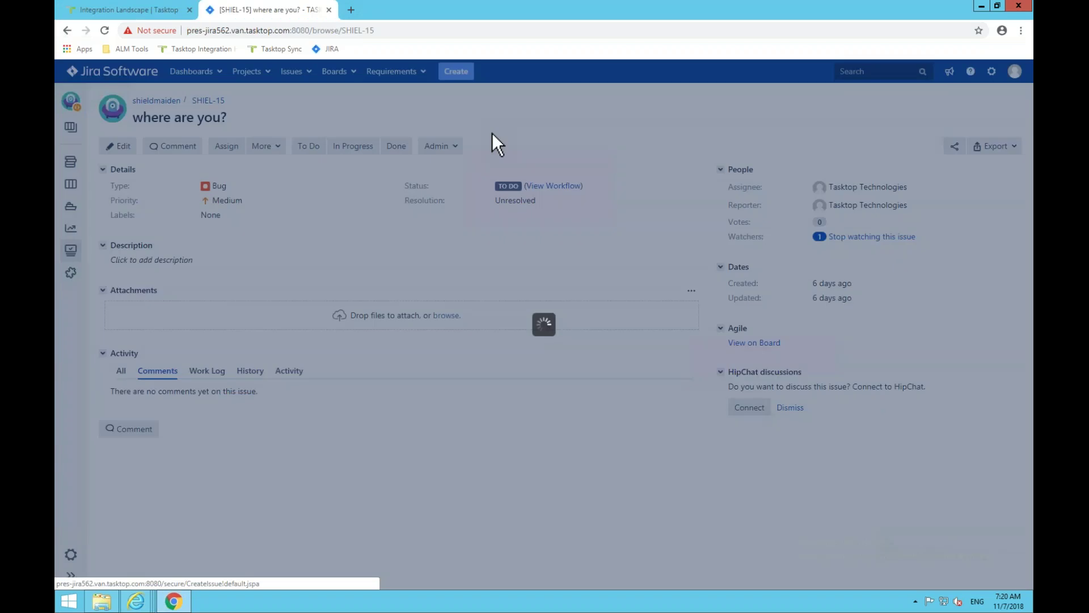
text(bug f)
text(rom jira )
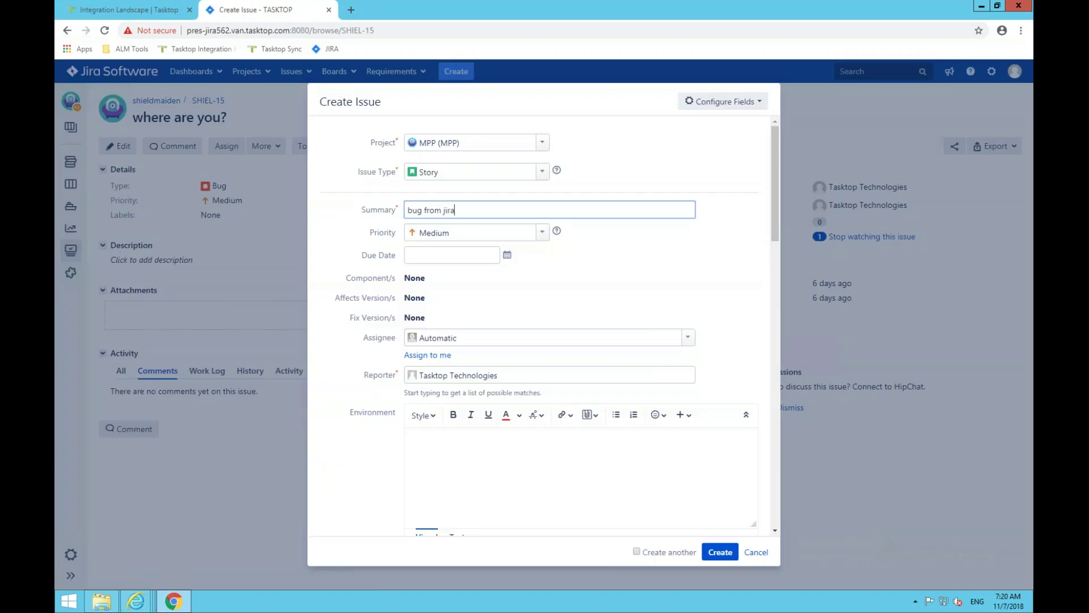
text(two)
drag(771, 226, 774, 288)
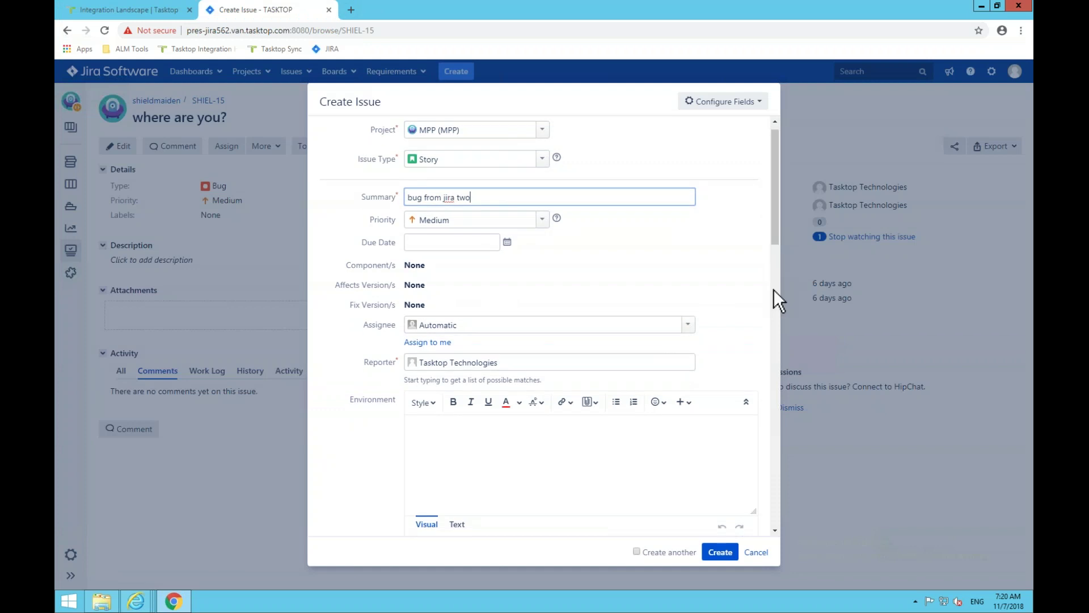
scroll(774, 288, up, 1)
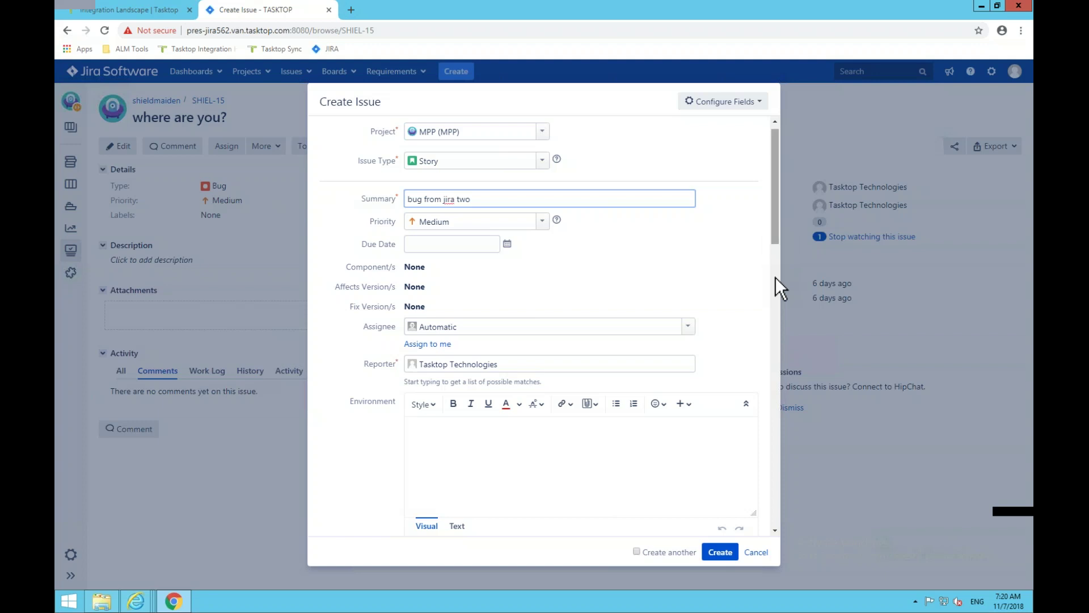
scroll(775, 277, down, 5)
scroll(772, 329, down, 5)
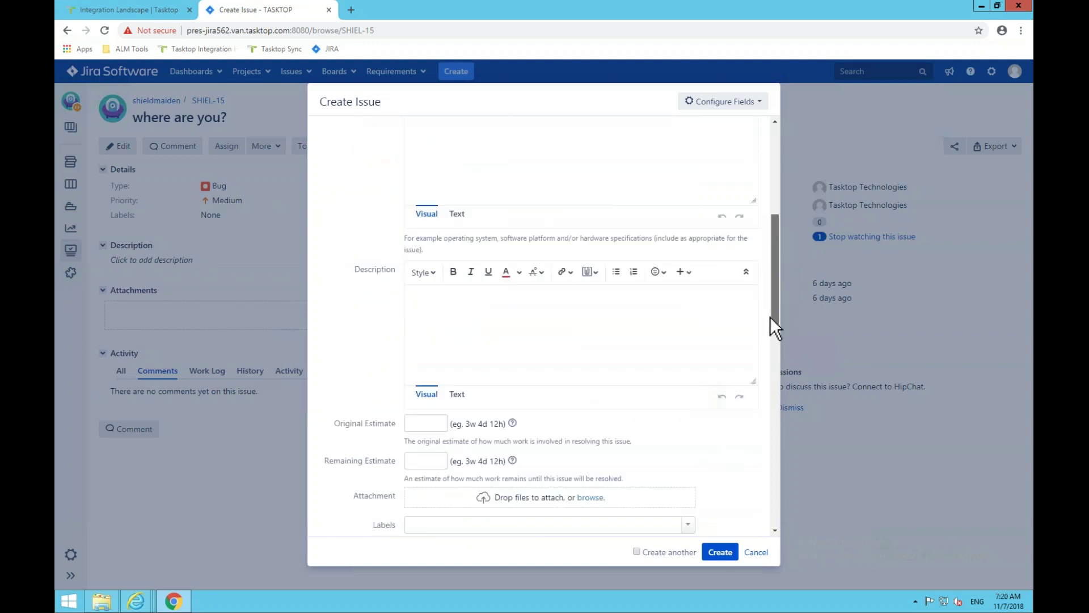
scroll(774, 349, down, 2)
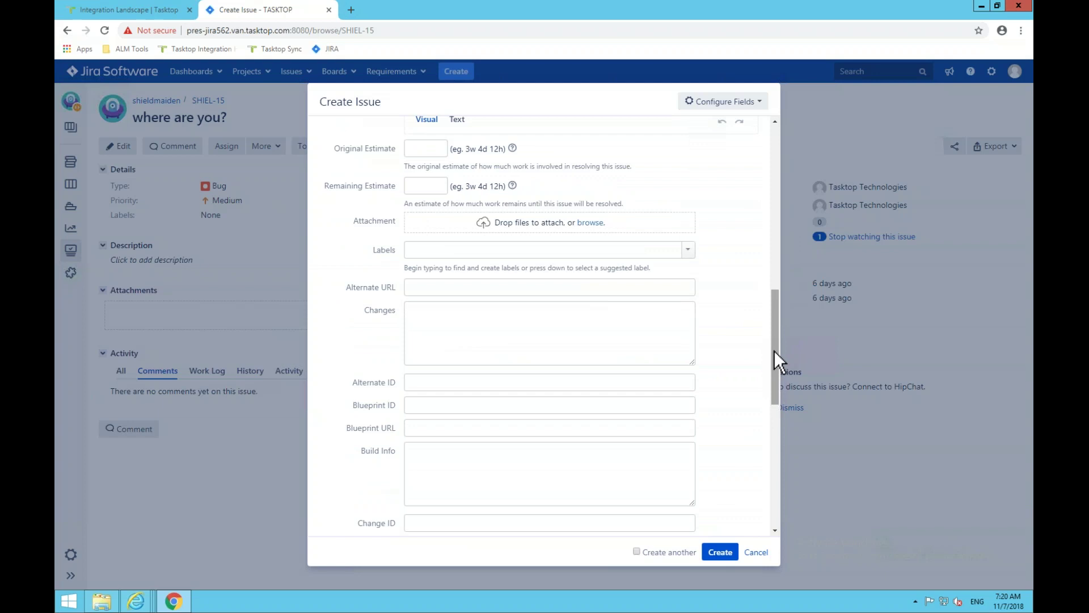
key(ctrl+Up)
click(492, 75)
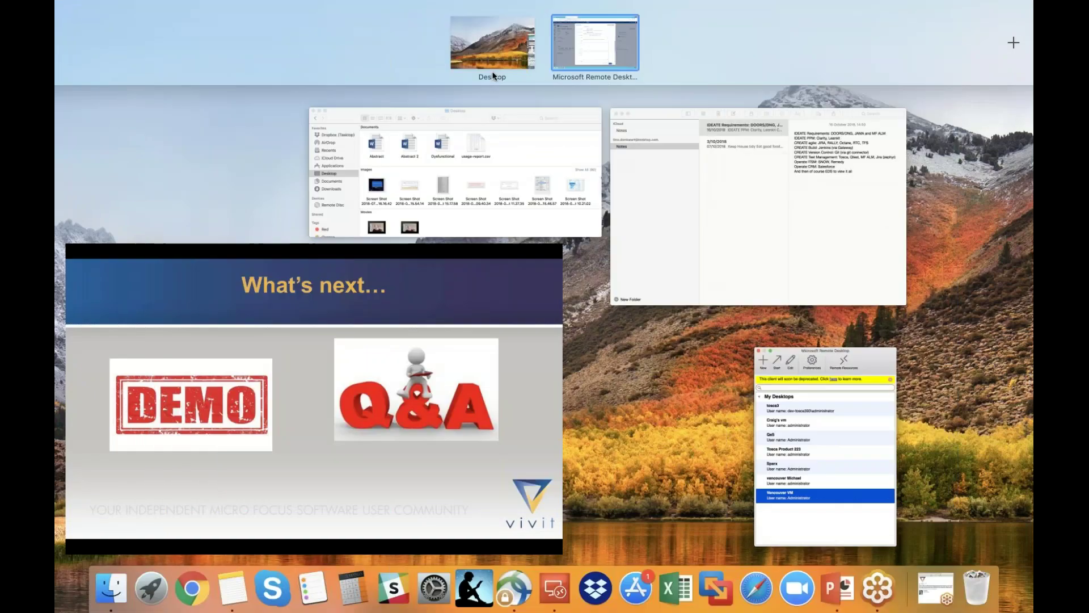
click(595, 42)
Set the Jira issue's priority to Lowest and create the issue.
scroll(712, 339, up, 5)
scroll(710, 339, up, 5)
click(540, 232)
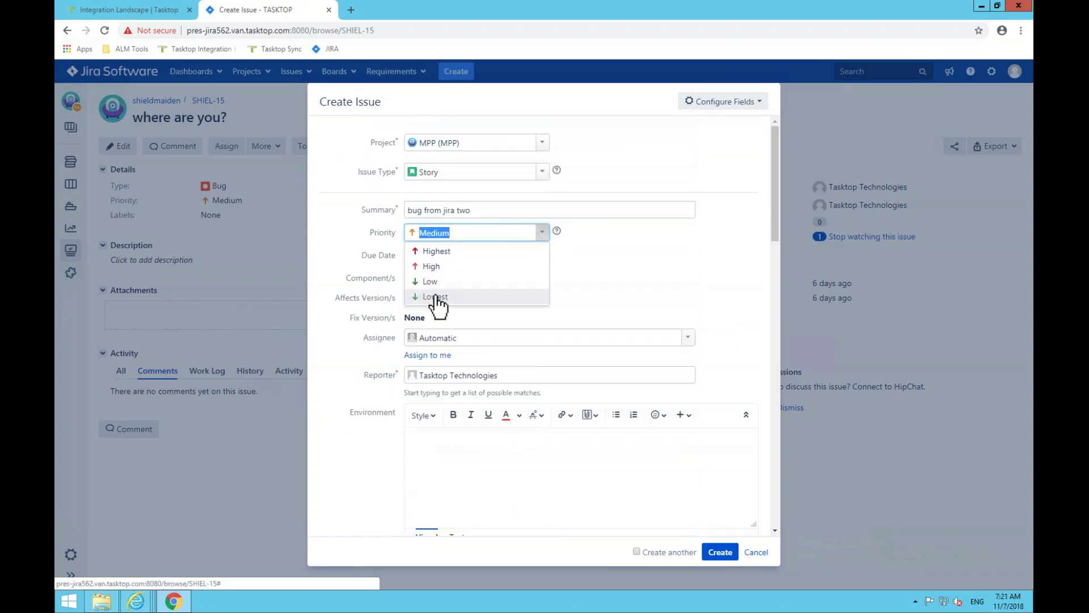
click(435, 296)
click(720, 552)
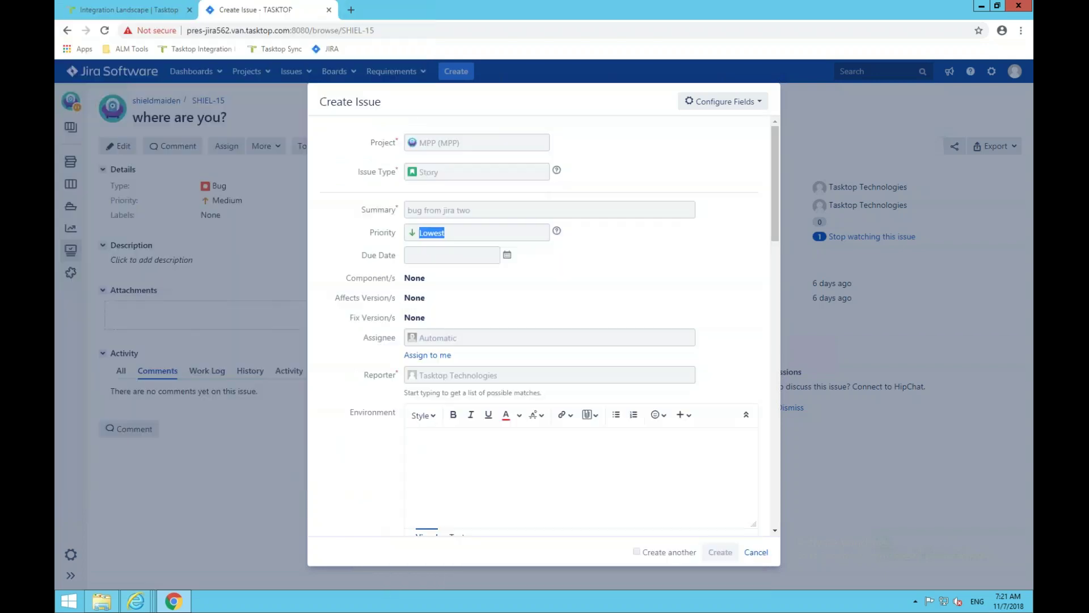
click(718, 549)
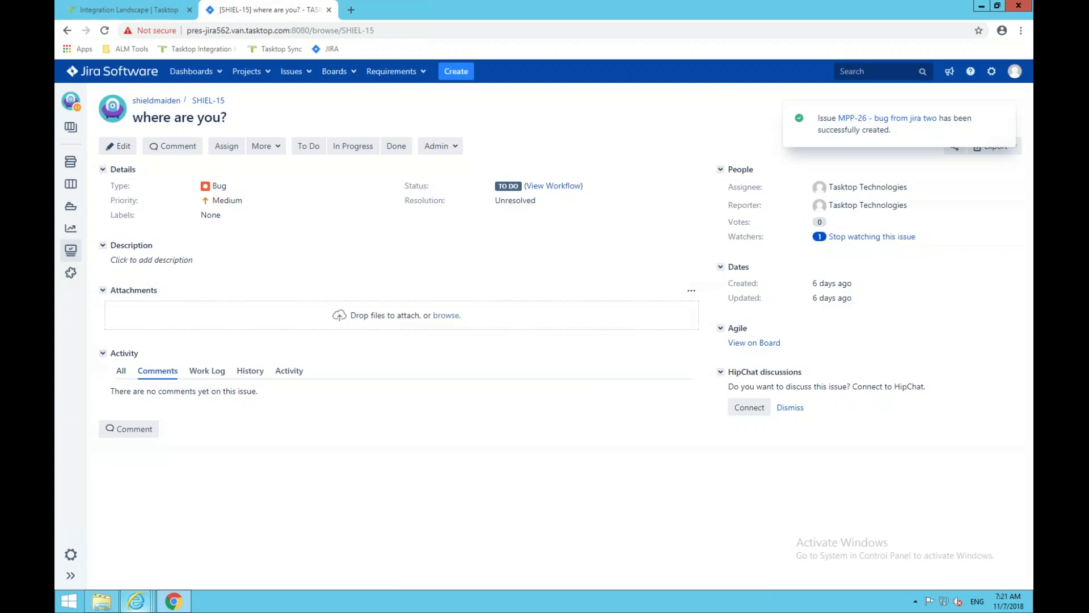
Switch back to HP Application Lifecycle Management and refresh the Defect_DB defect list to view its newest entries.
click(136, 601)
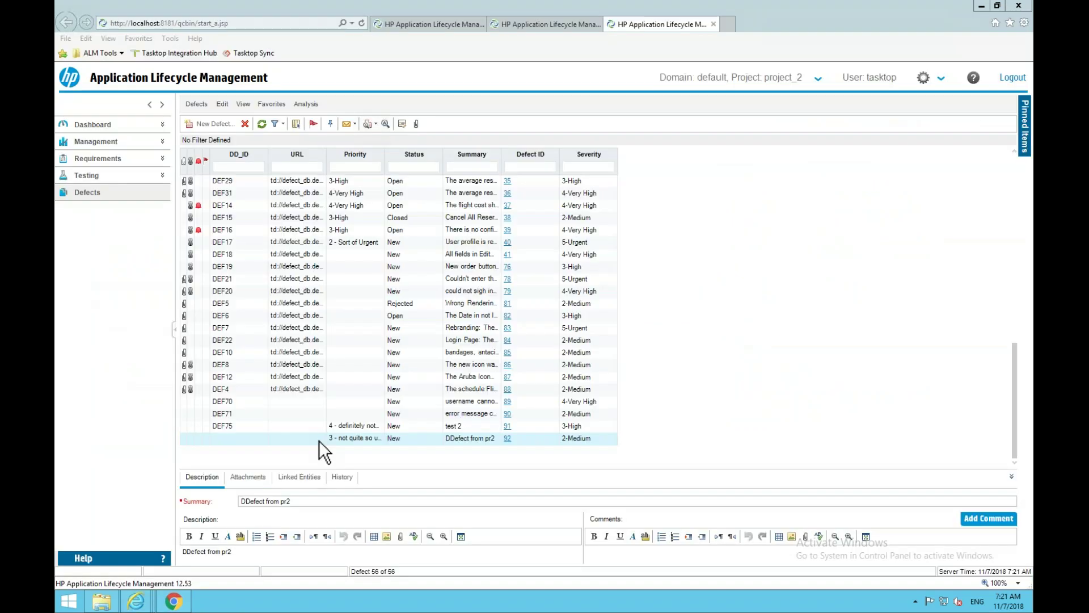
key(ctrl+Tab)
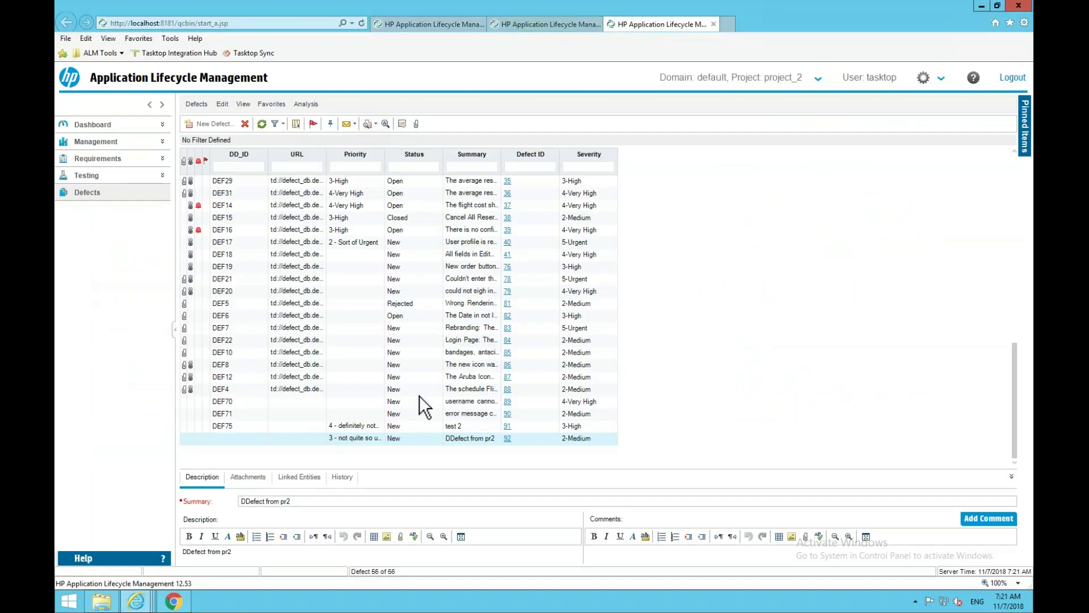
click(262, 124)
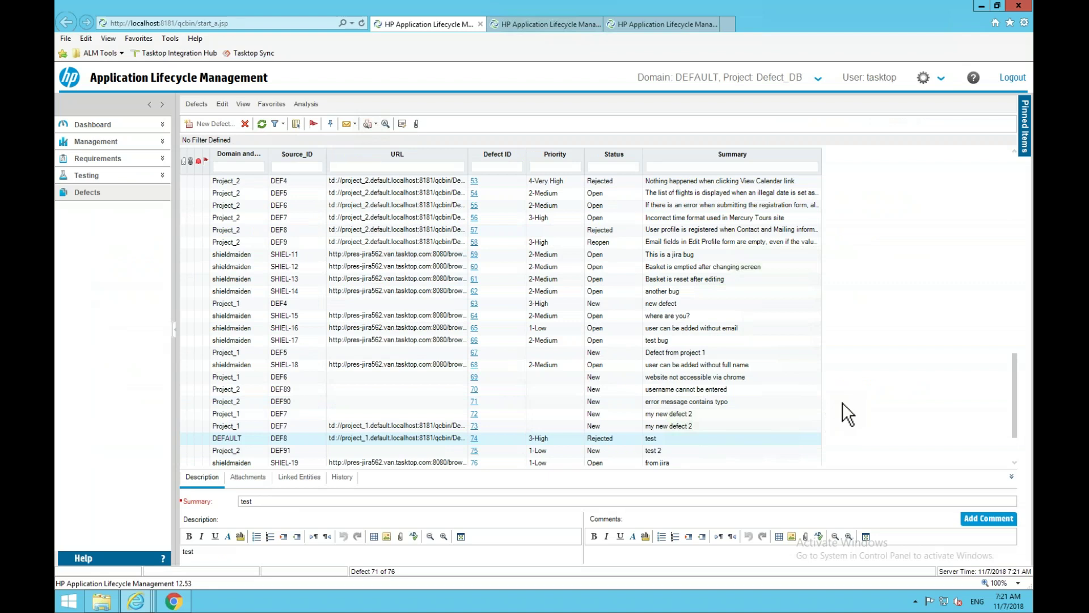
drag(1015, 431, 1015, 451)
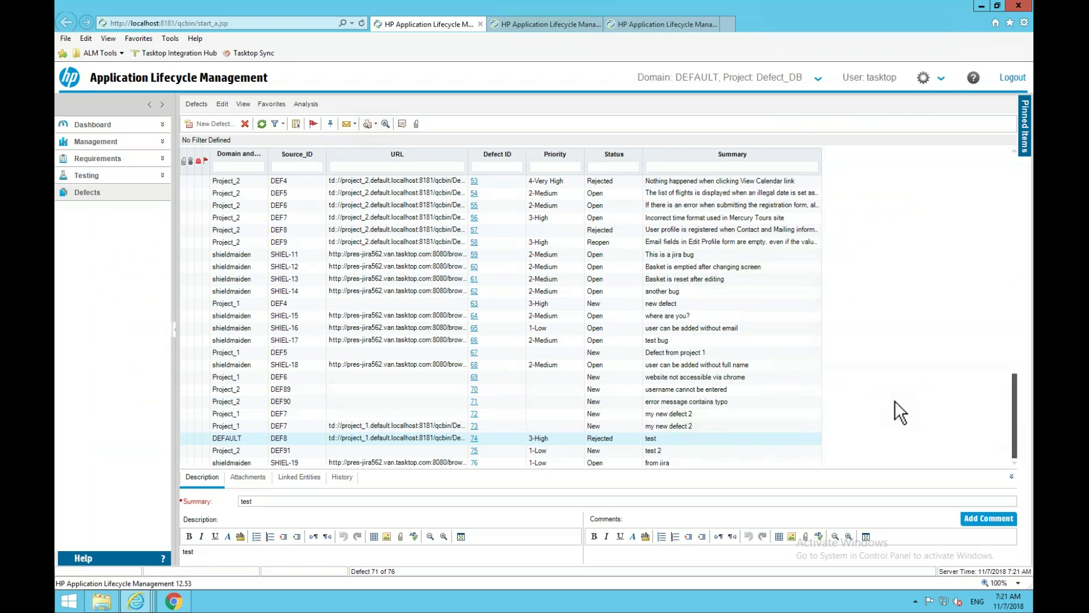
drag(894, 401, 894, 400)
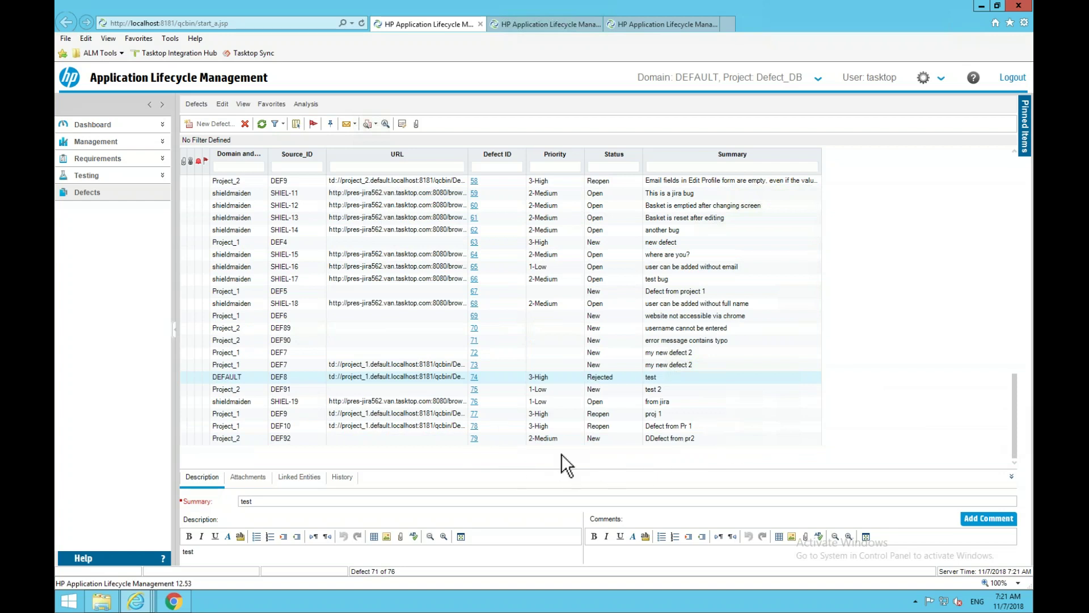
Review the newest Defect_DB entries' status and summary, and switch from the remote desktop to the local desktop with the presentation.
click(662, 438)
click(891, 415)
click(596, 438)
click(595, 455)
key(ctrl+Left)
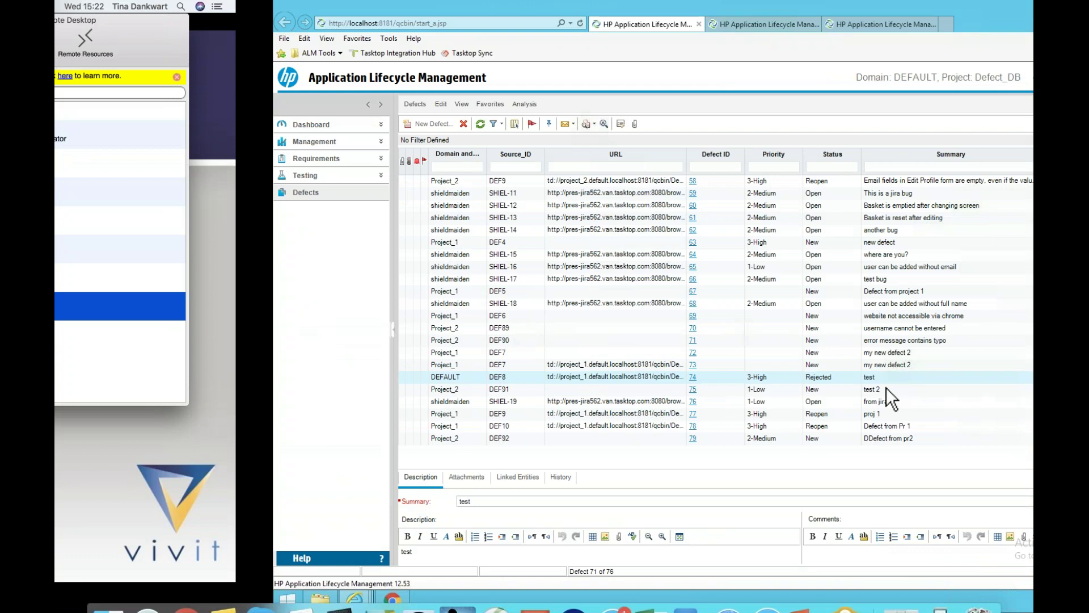